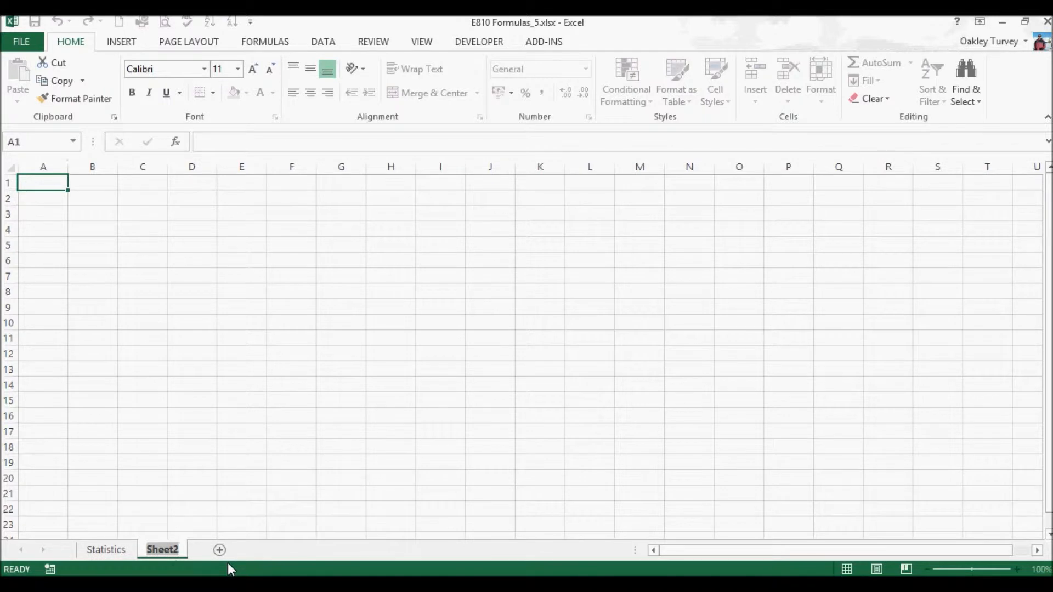
- Rename the Sheet2 worksheet as Results
{"action": "type", "text": "Results"}
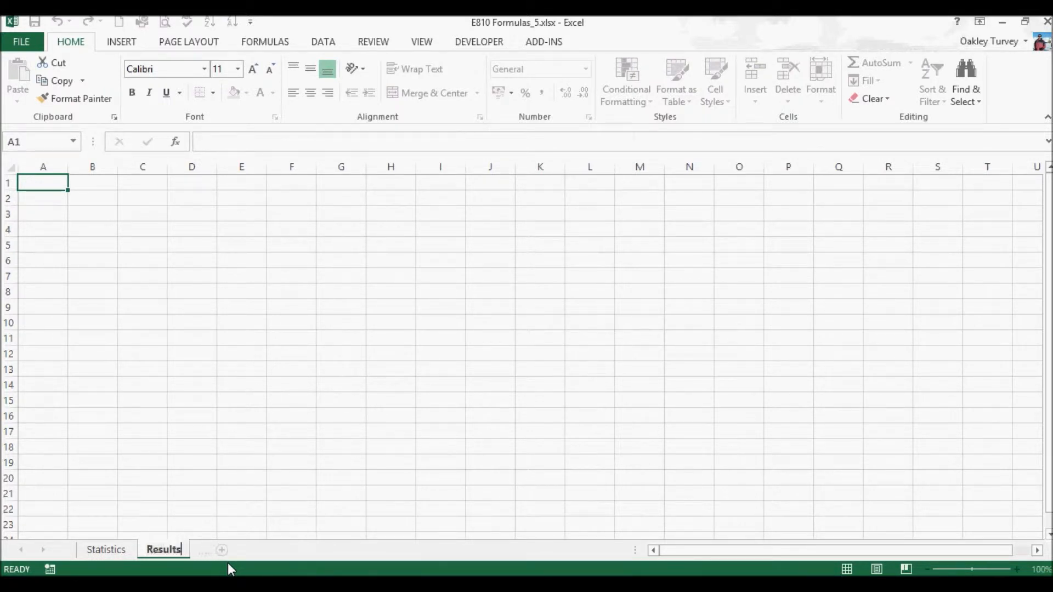
{"action": "key", "text": "Return"}
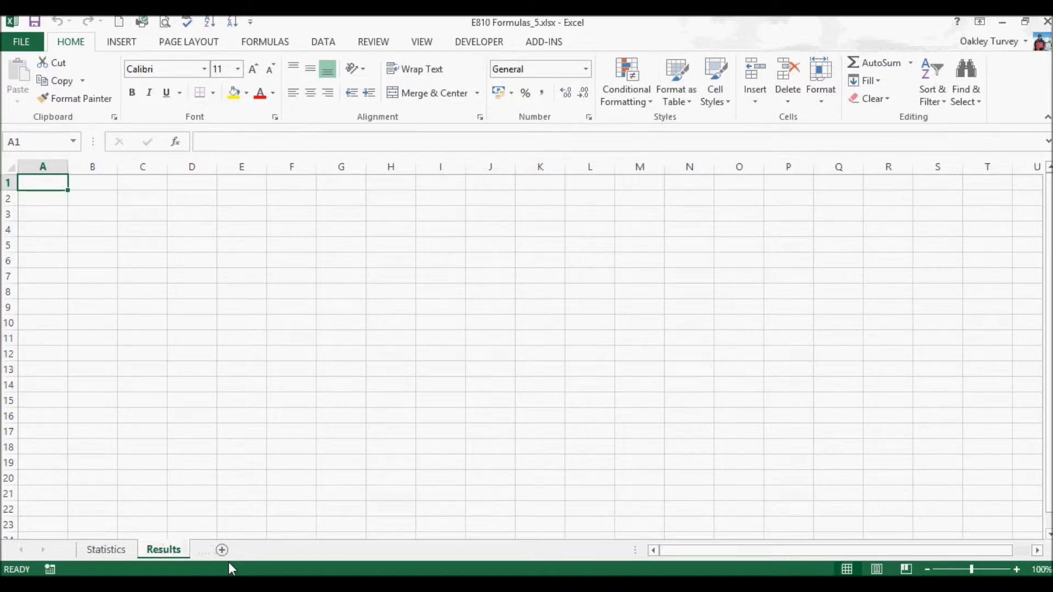
- Move the Results sheet in front of Statistics and then back after it
{"action": "left_click_drag", "start_coordinate": [163, 554], "coordinate": [94, 555]}
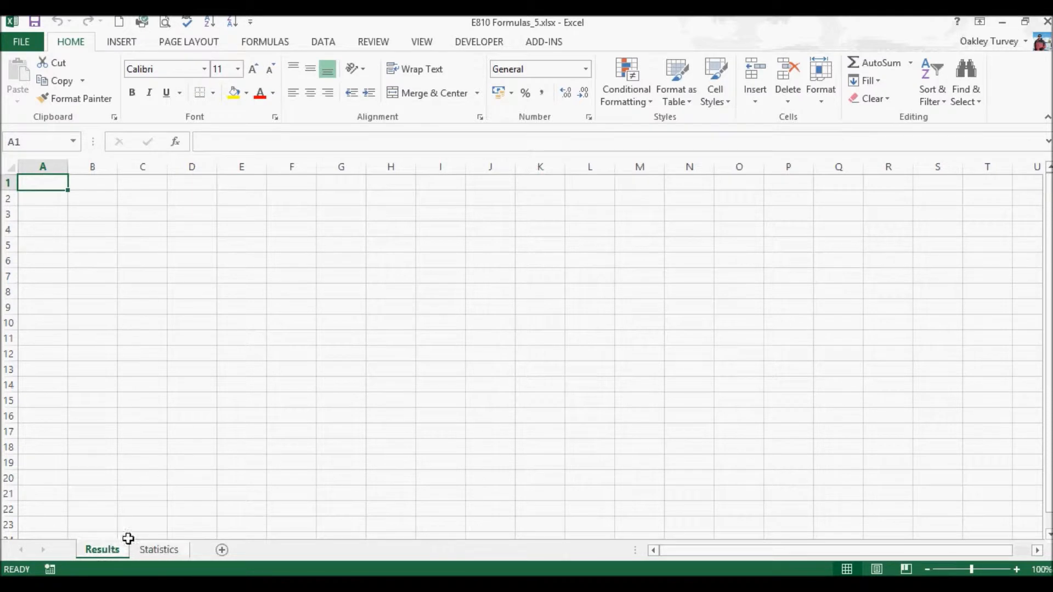
{"action": "left_click_drag", "start_coordinate": [112, 555], "coordinate": [195, 547]}
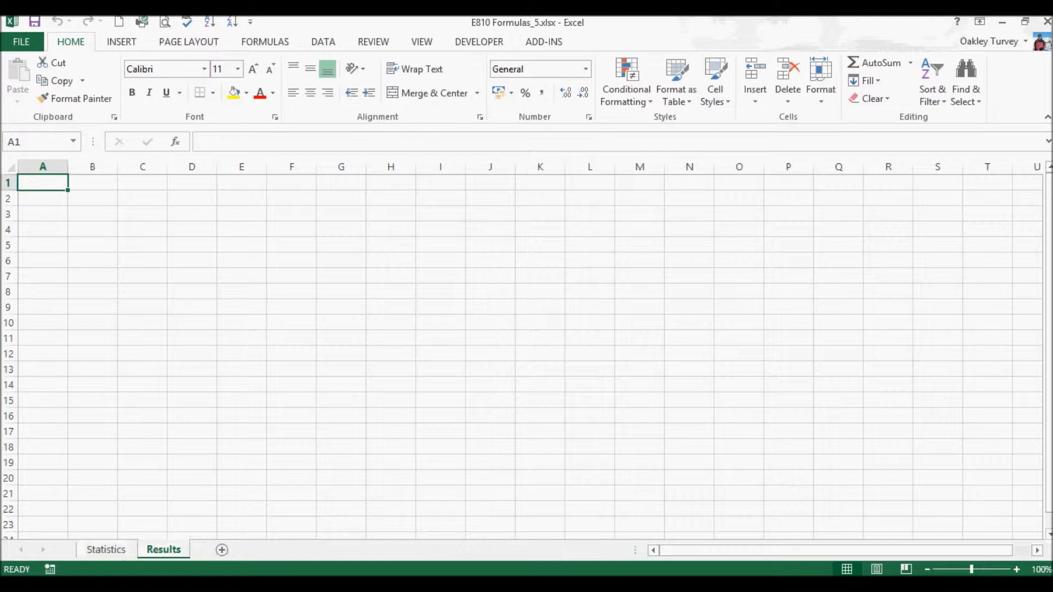
- Set the Results sheet's tab colour to red
{"action": "right_click", "coordinate": [167, 553]}
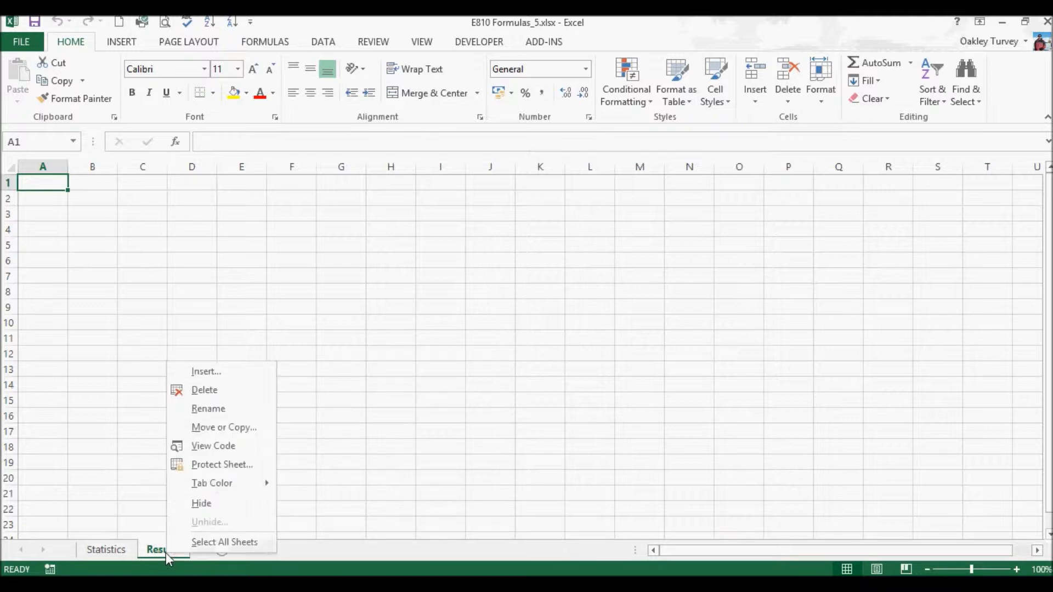
{"action": "mouse_move", "coordinate": [222, 488]}
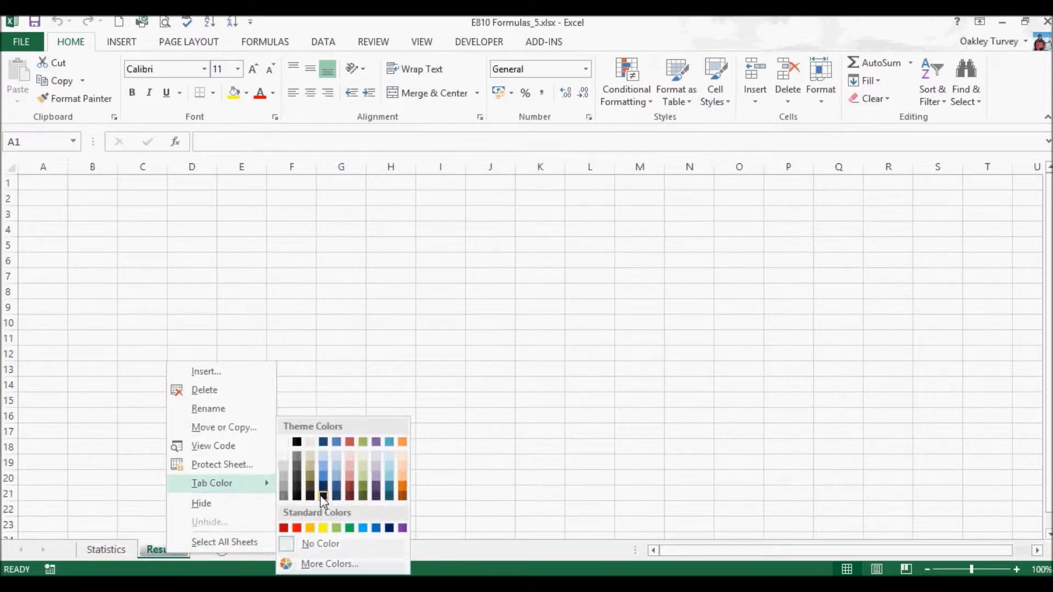
{"action": "left_click", "coordinate": [283, 528]}
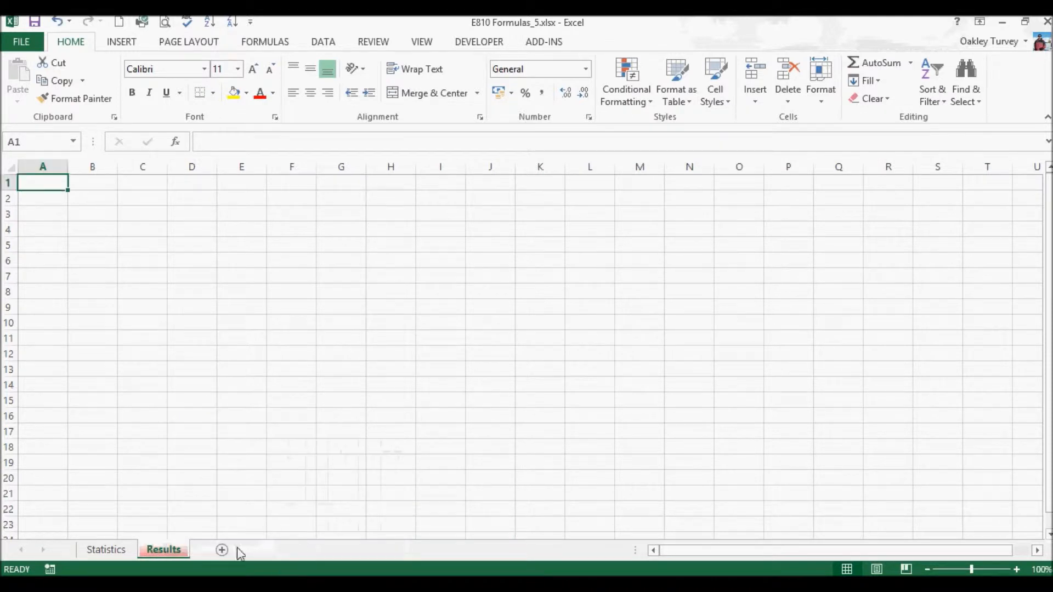
- Set the Statistics sheet's tab colour to blue
{"action": "right_click", "coordinate": [113, 551]}
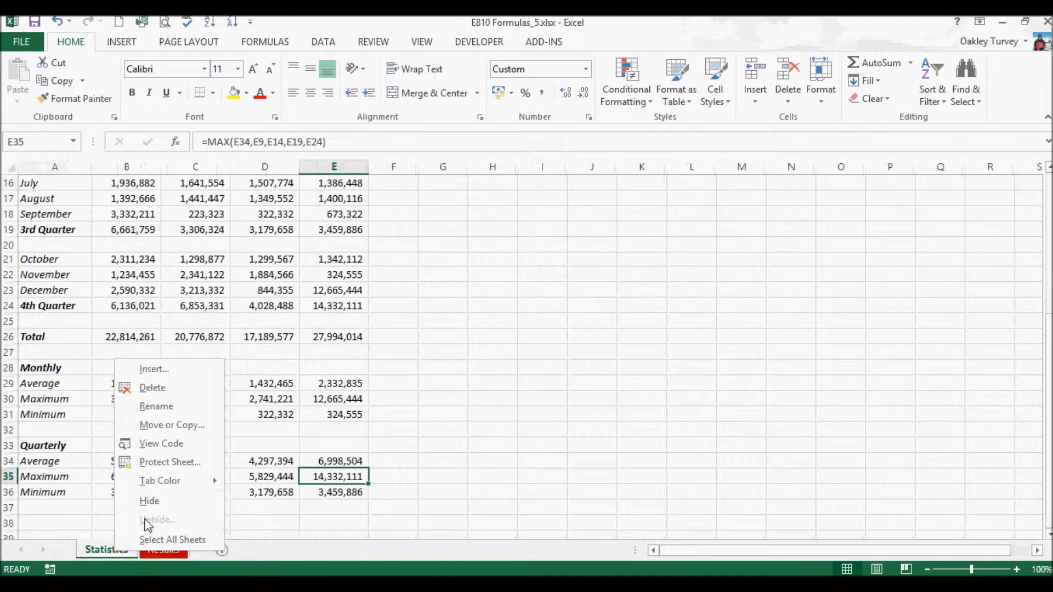
{"action": "mouse_move", "coordinate": [168, 482]}
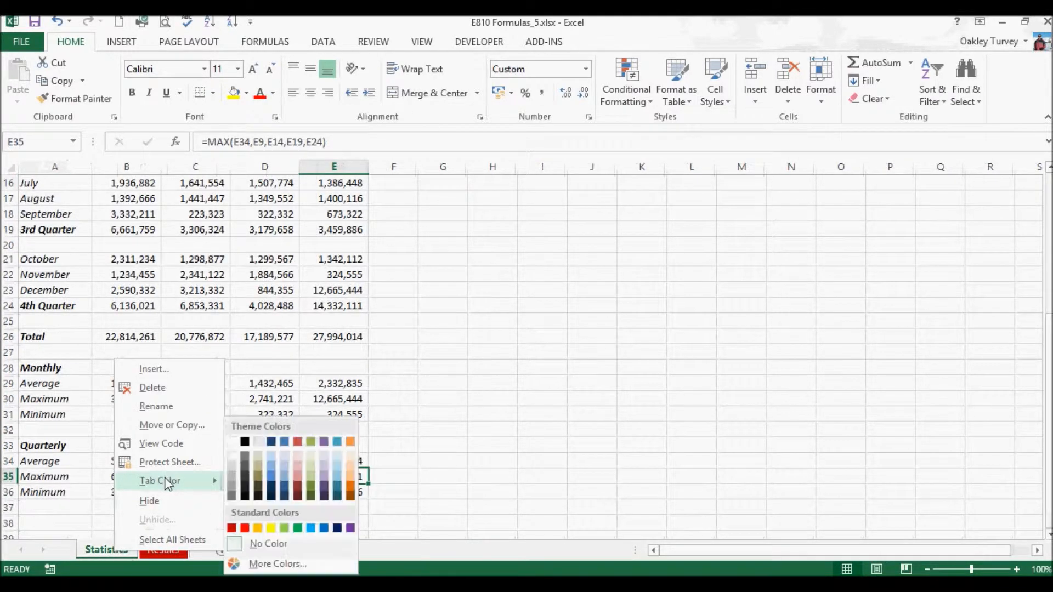
{"action": "left_click", "coordinate": [324, 528]}
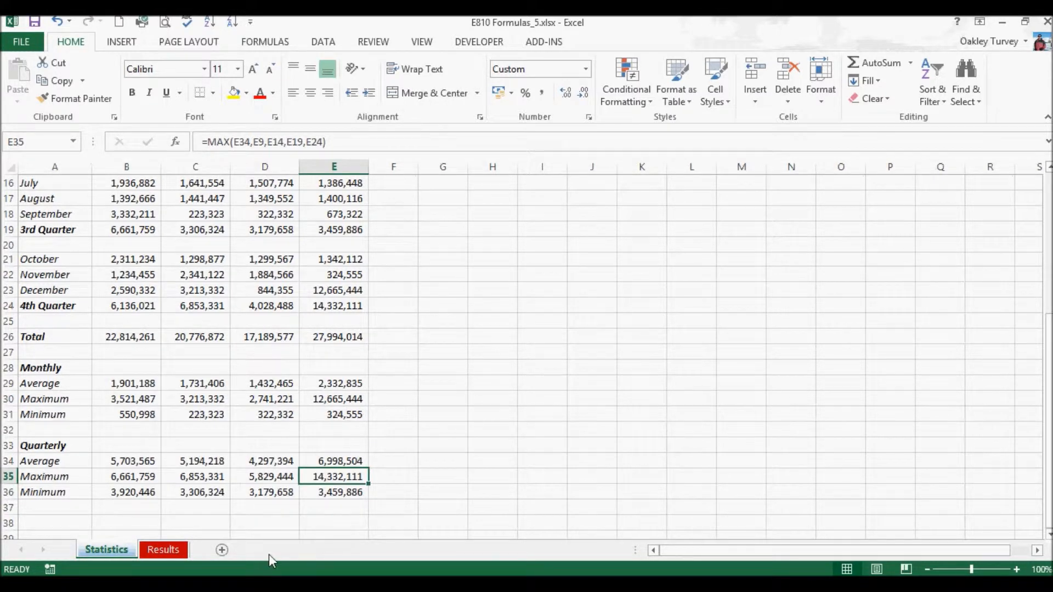
- Delete the Results sheet
{"action": "left_click", "coordinate": [167, 551]}
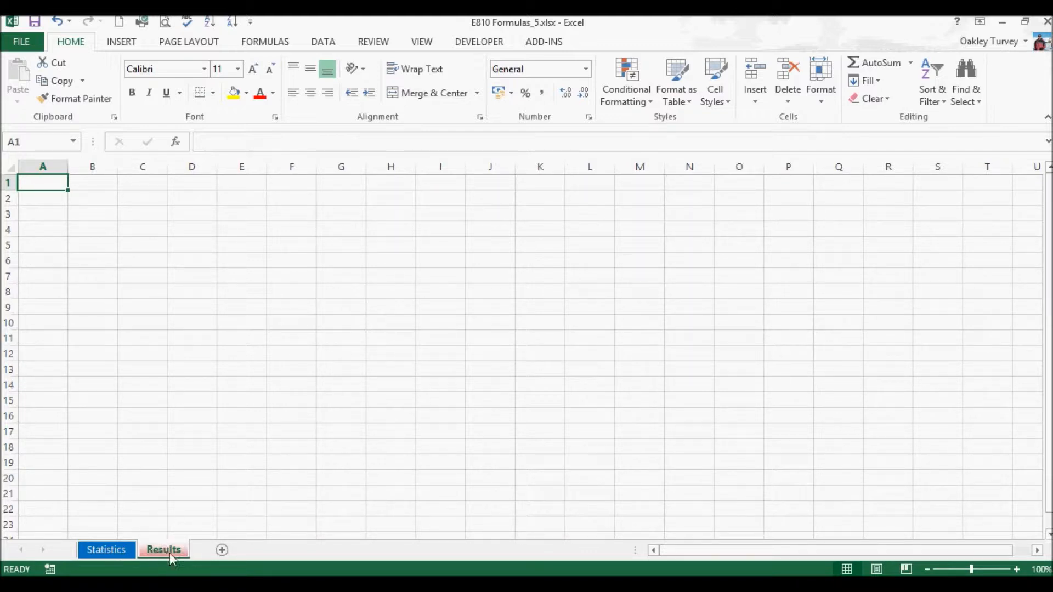
{"action": "left_click", "coordinate": [95, 550]}
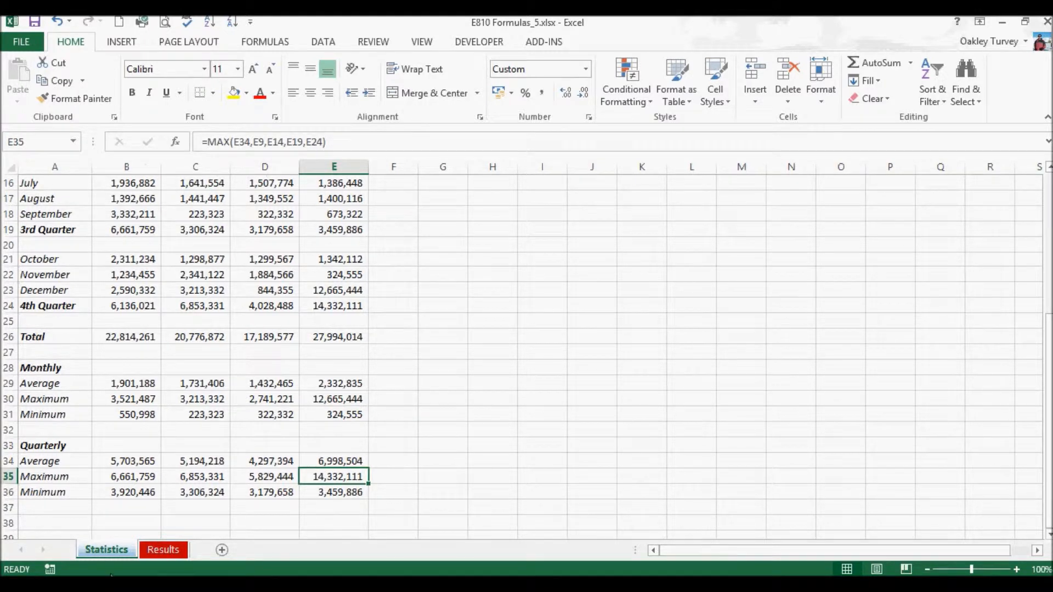
{"action": "left_click", "coordinate": [163, 549]}
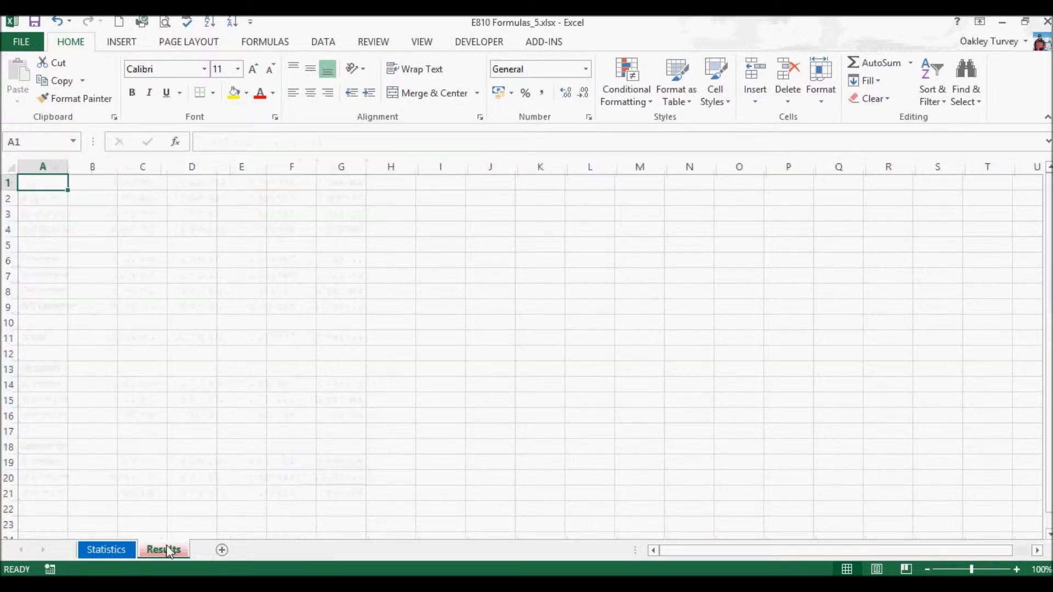
{"action": "right_click", "coordinate": [166, 549]}
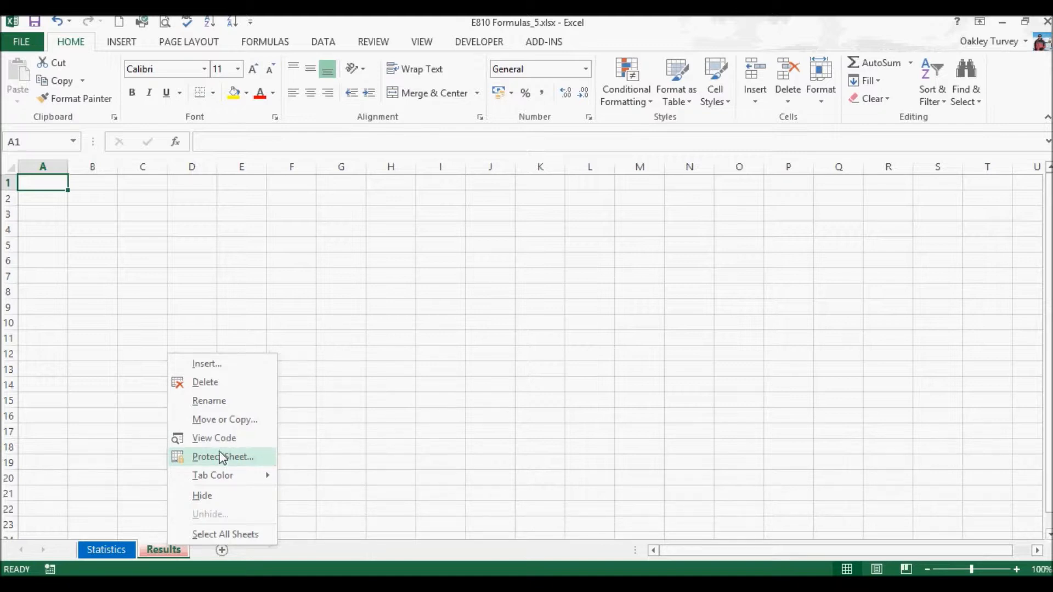
{"action": "left_click", "coordinate": [209, 384]}
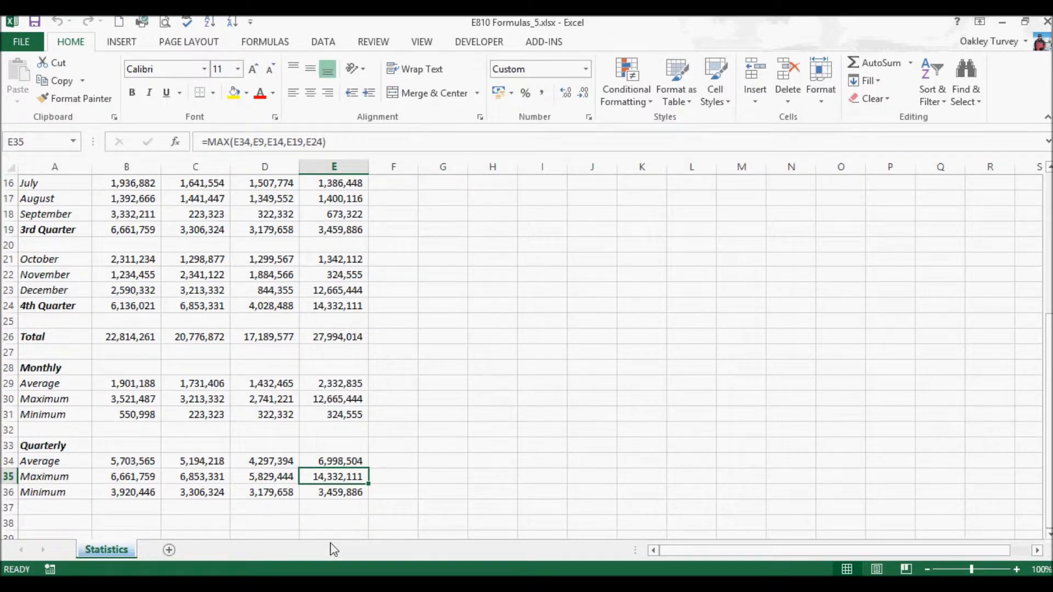
- Insert a new sheet and enter 45 in cell D14
{"action": "left_click", "coordinate": [168, 549]}
{"action": "left_click", "coordinate": [175, 383]}
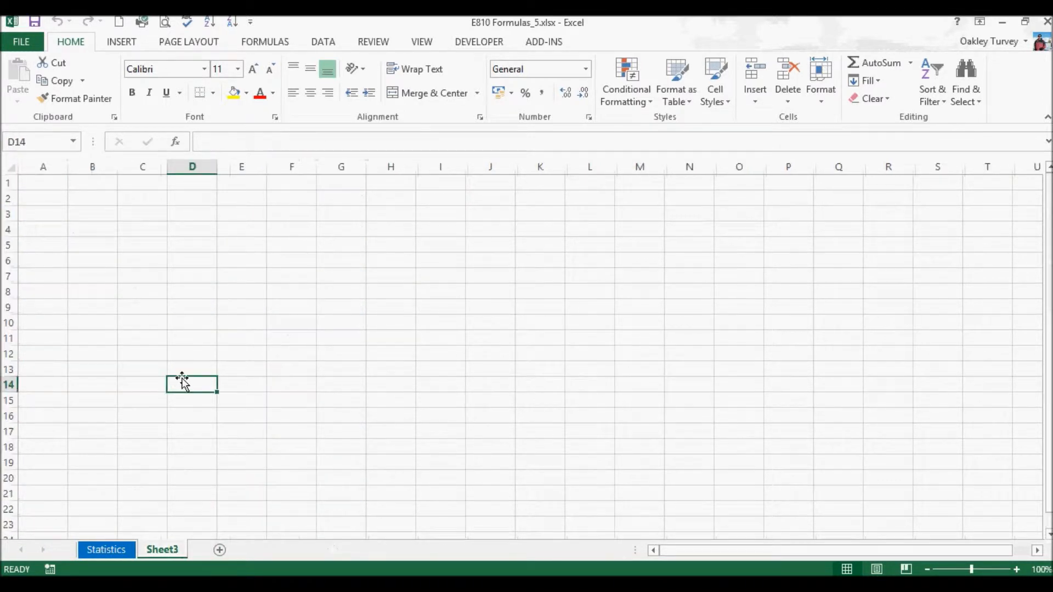
{"action": "type", "text": "45"}
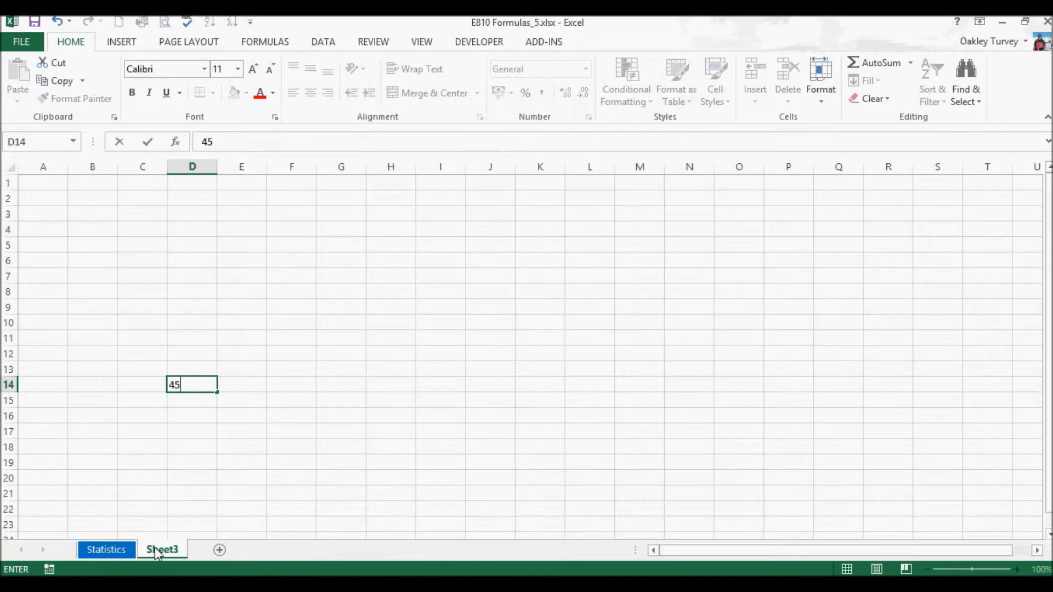
{"action": "left_click", "coordinate": [176, 494]}
- Delete Sheet3, confirming the deletion
{"action": "right_click", "coordinate": [160, 551]}
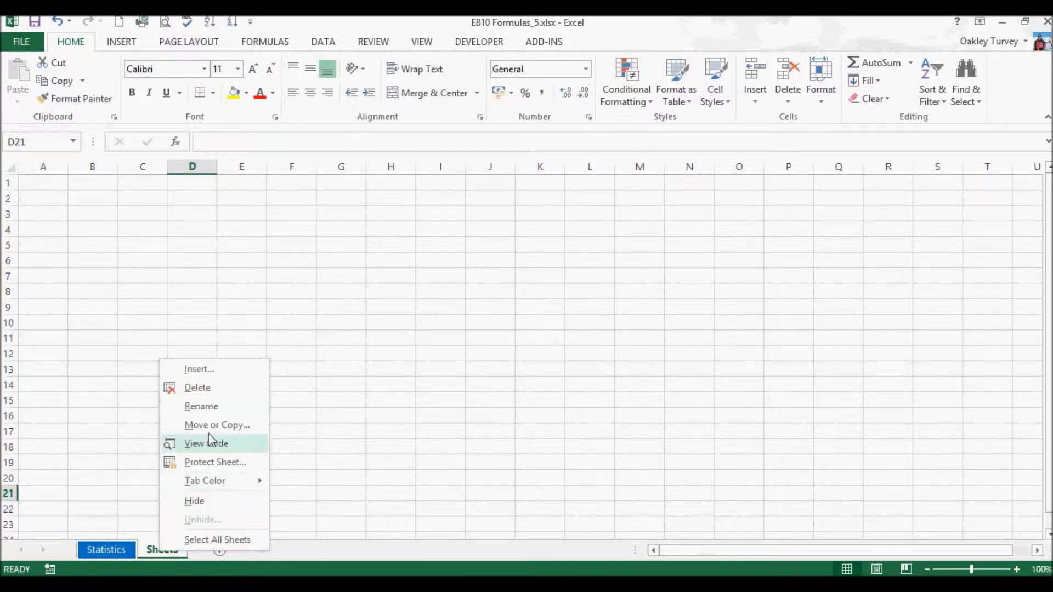
{"action": "left_click", "coordinate": [197, 387]}
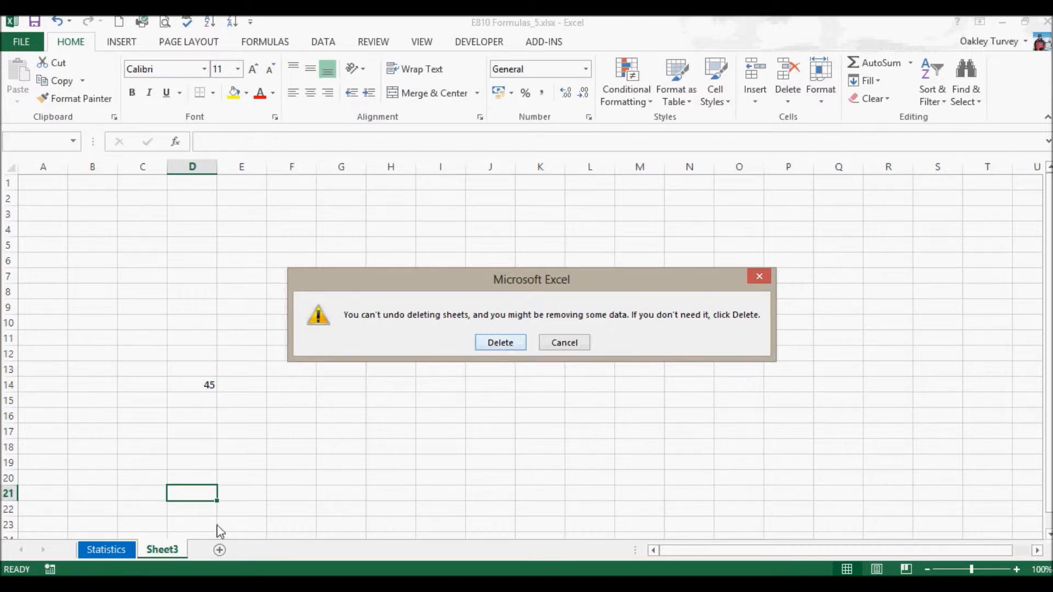
{"action": "left_click", "coordinate": [512, 342]}
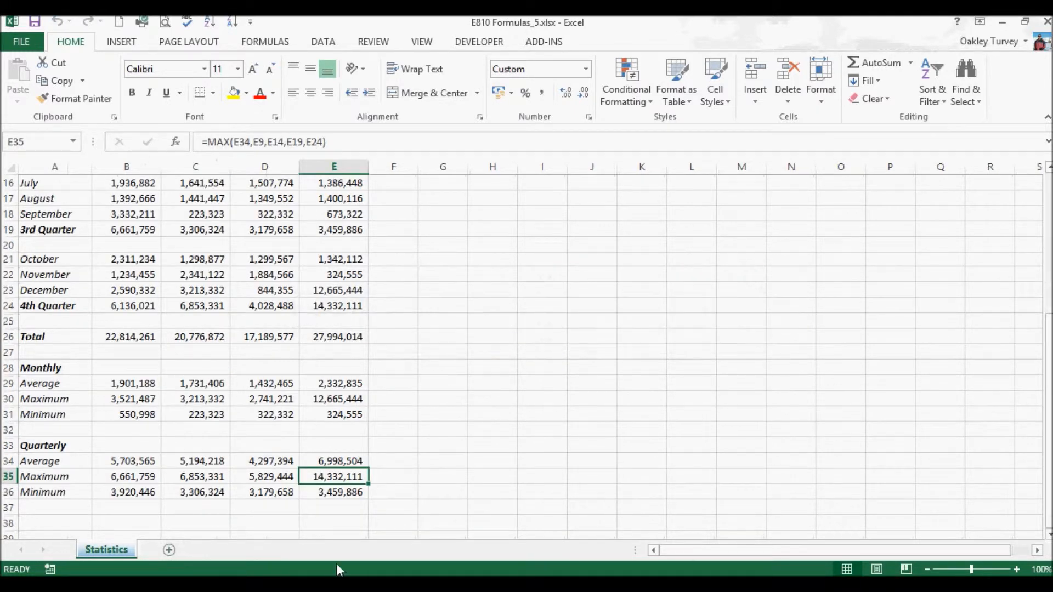
- Hide the Statistics sheet
{"action": "mouse_move", "coordinate": [323, 583]}
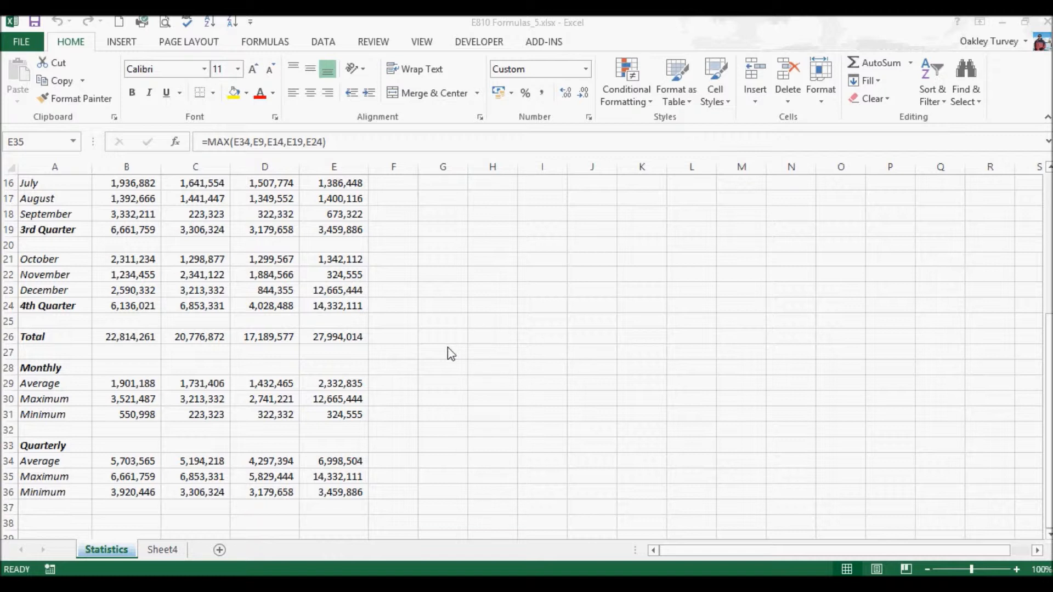
{"action": "left_click", "coordinate": [104, 551]}
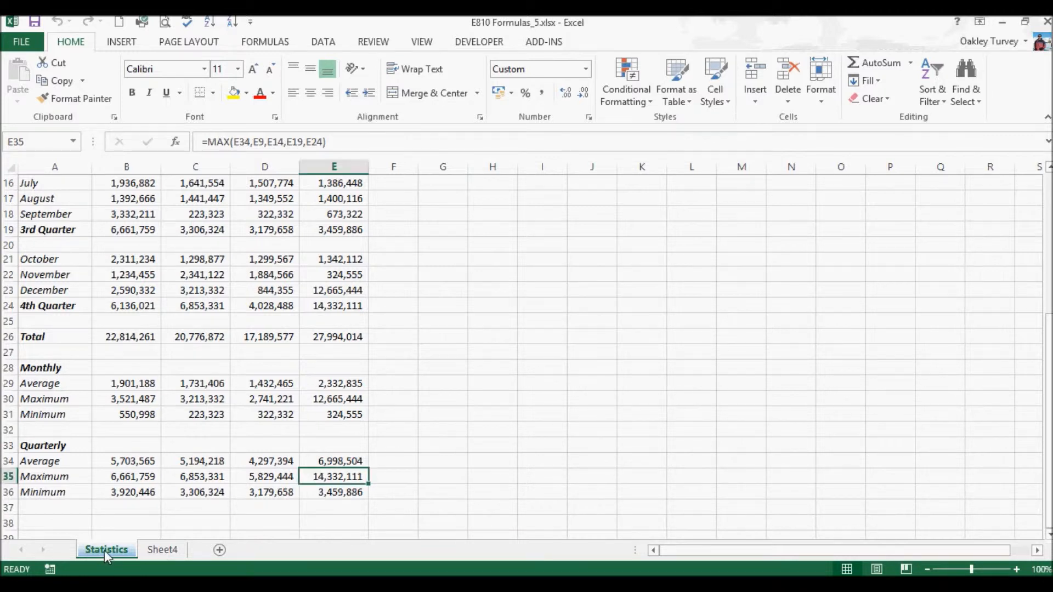
{"action": "right_click", "coordinate": [106, 550]}
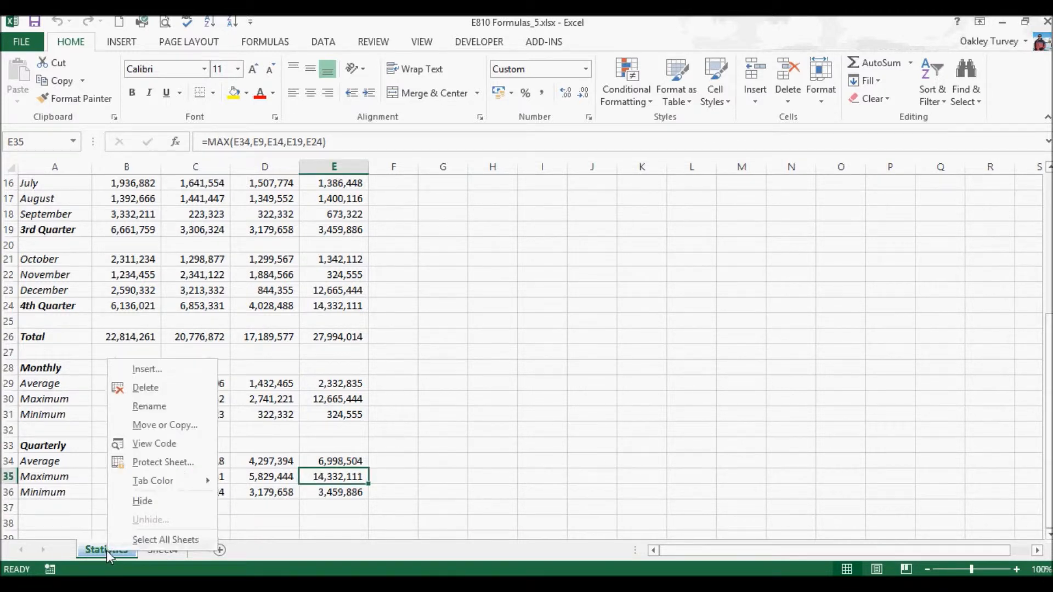
{"action": "left_click", "coordinate": [142, 502]}
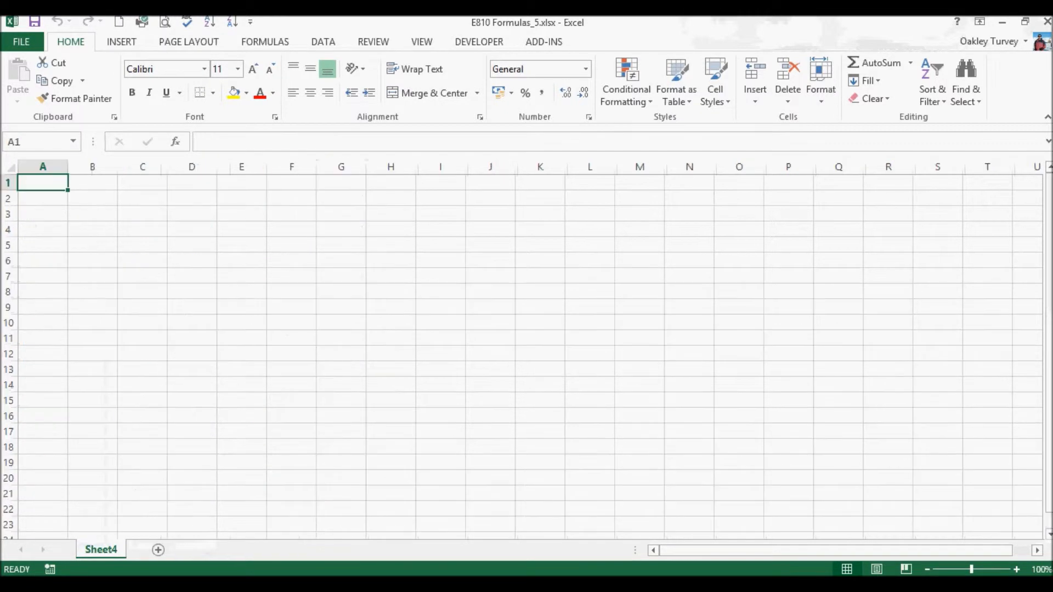
- Unhide the Statistics sheet
{"action": "right_click", "coordinate": [102, 554]}
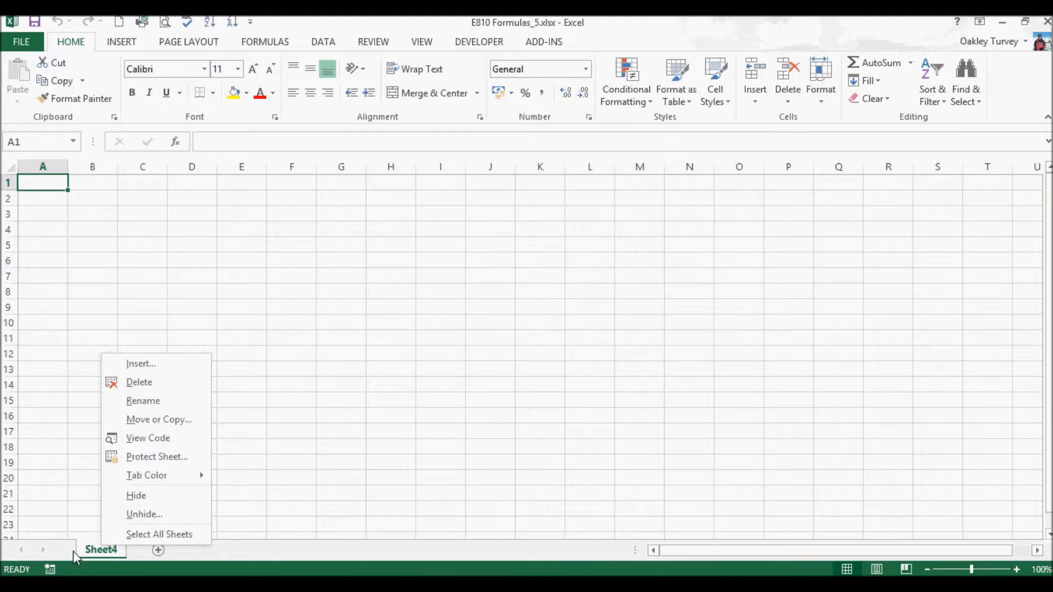
{"action": "left_click", "coordinate": [142, 514]}
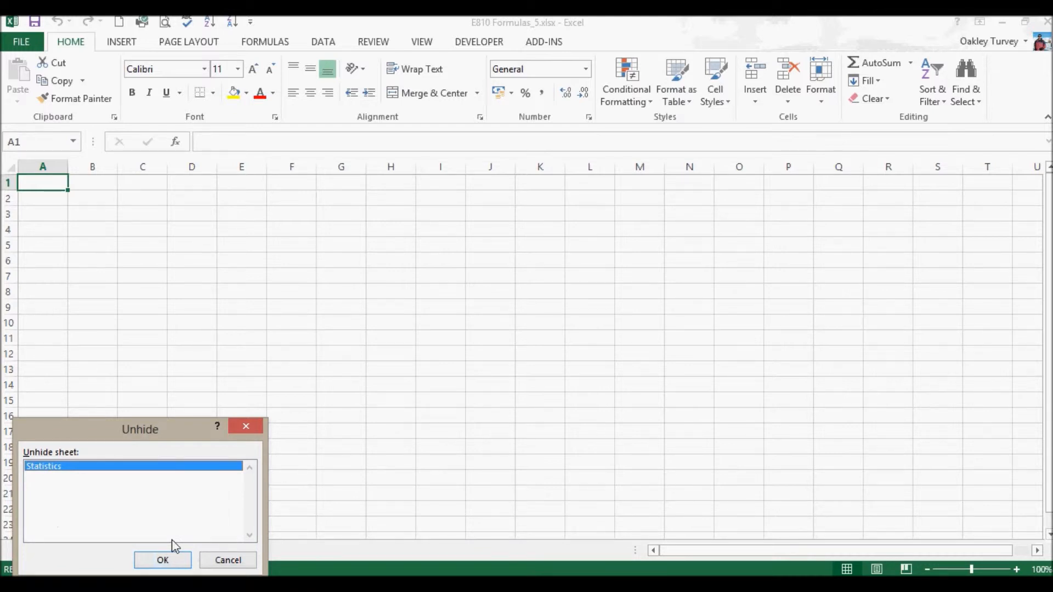
{"action": "left_click", "coordinate": [176, 563]}
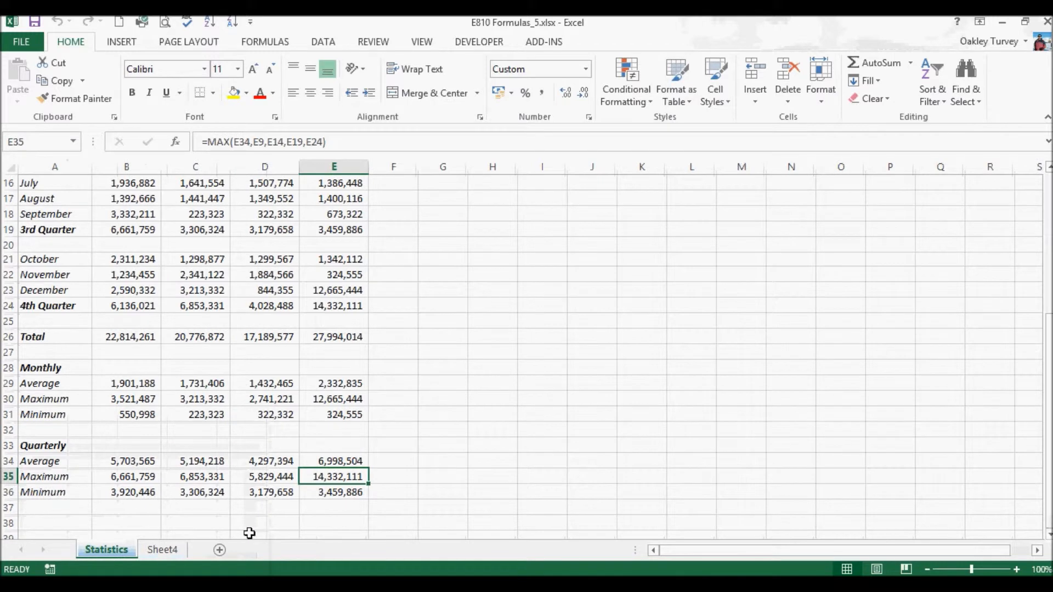
- Create a copy of the Statistics sheet at the end of the same workbook
{"action": "right_click", "coordinate": [109, 552]}
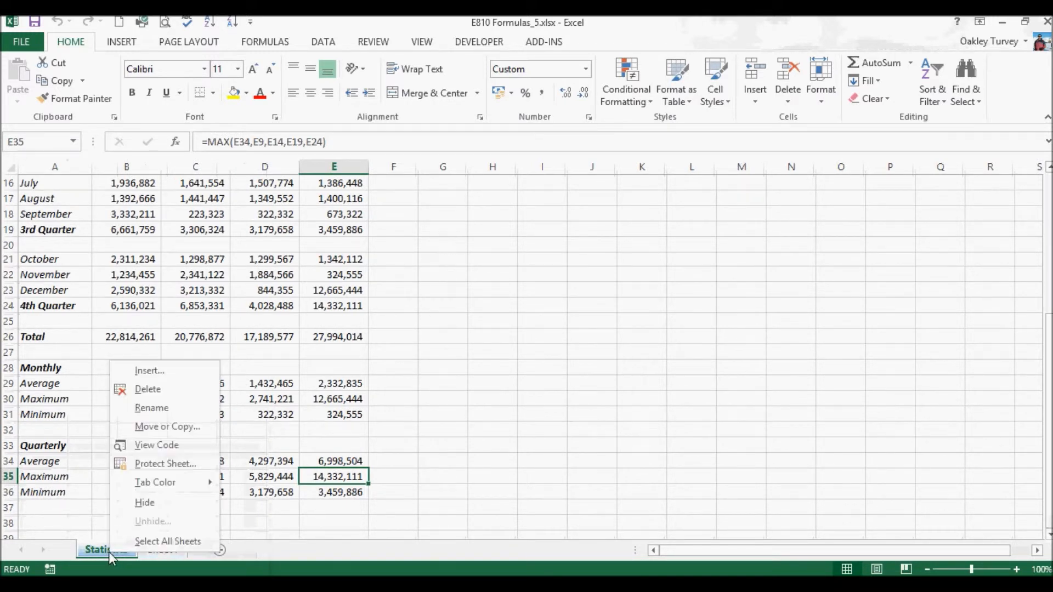
{"action": "left_click", "coordinate": [176, 433]}
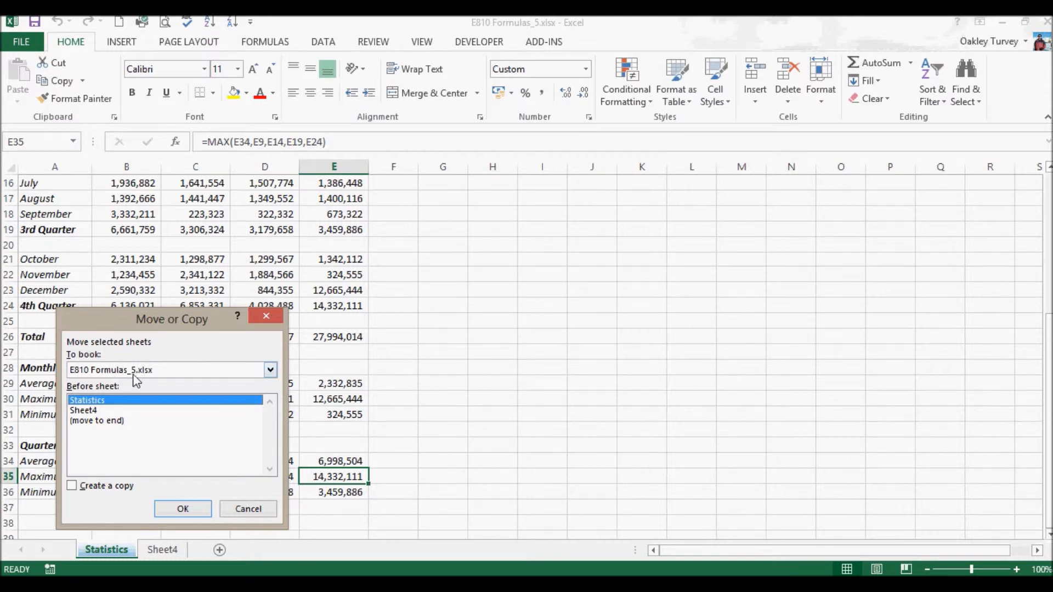
{"action": "left_click", "coordinate": [271, 370]}
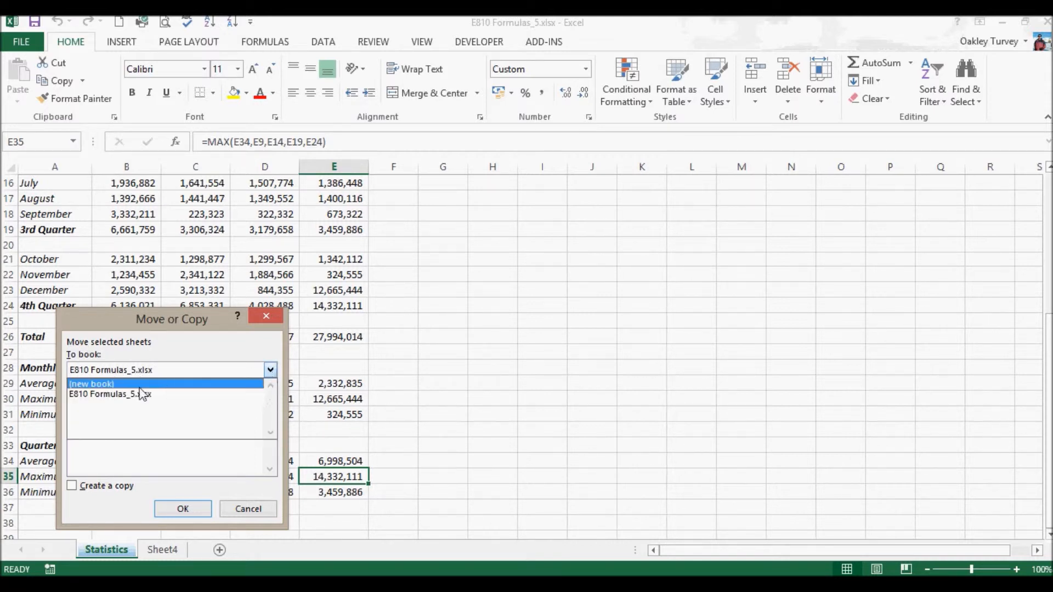
{"action": "left_click", "coordinate": [107, 370]}
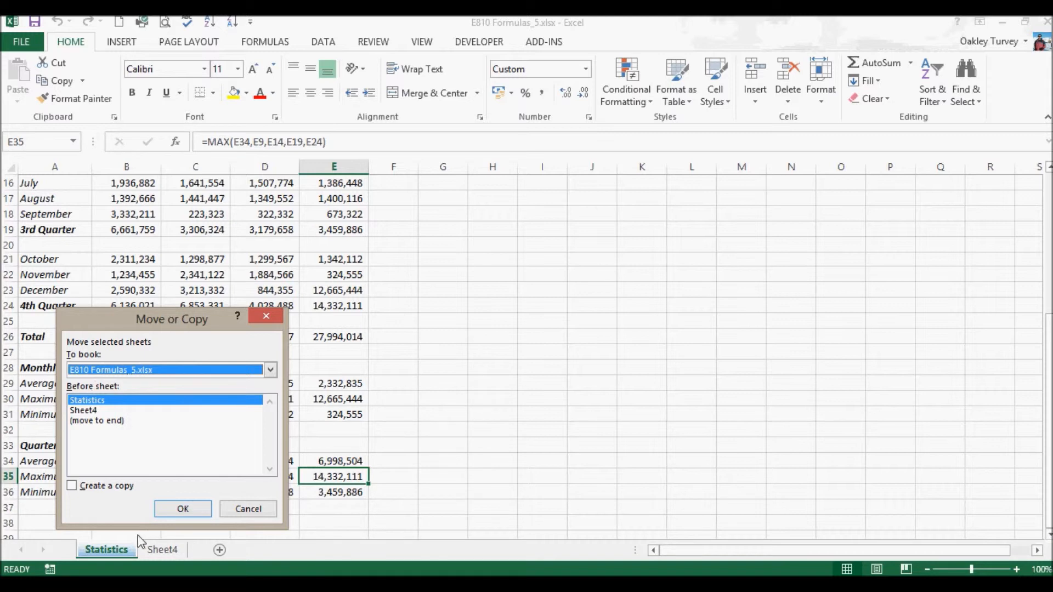
{"action": "left_click", "coordinate": [91, 422]}
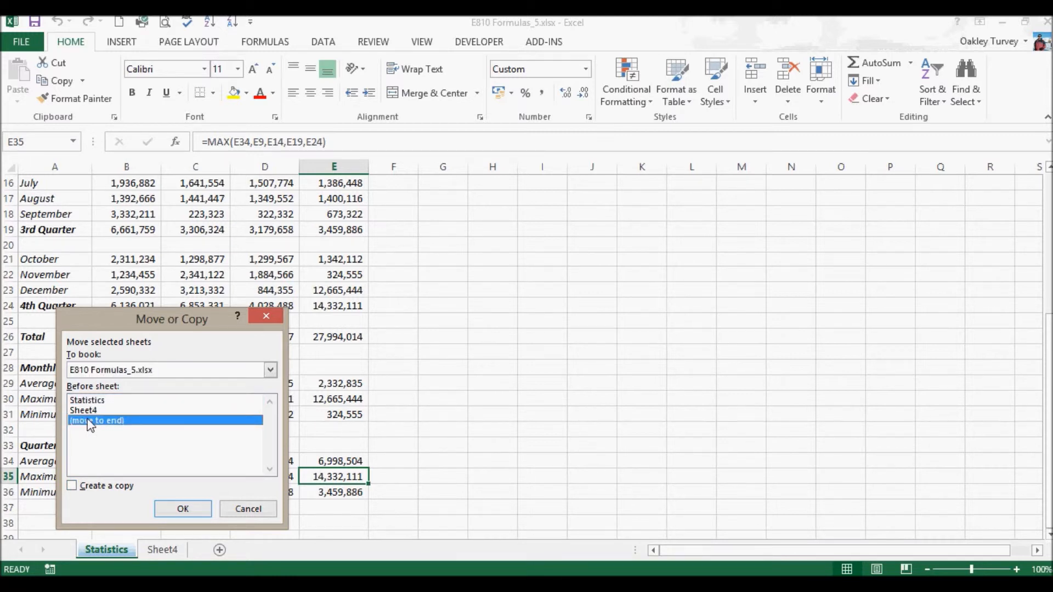
{"action": "left_click", "coordinate": [72, 485]}
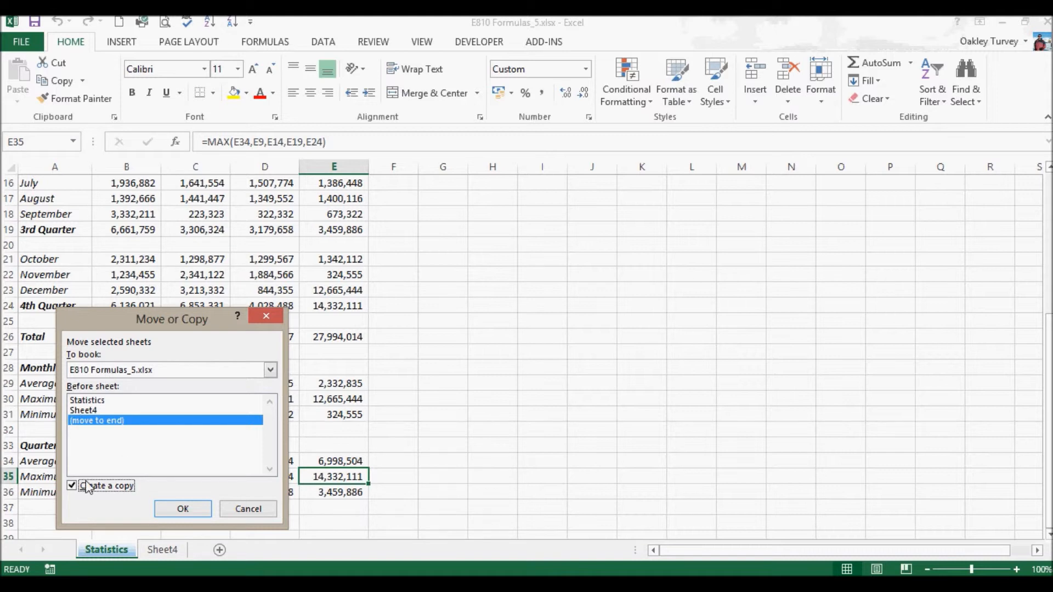
{"action": "left_click", "coordinate": [183, 508]}
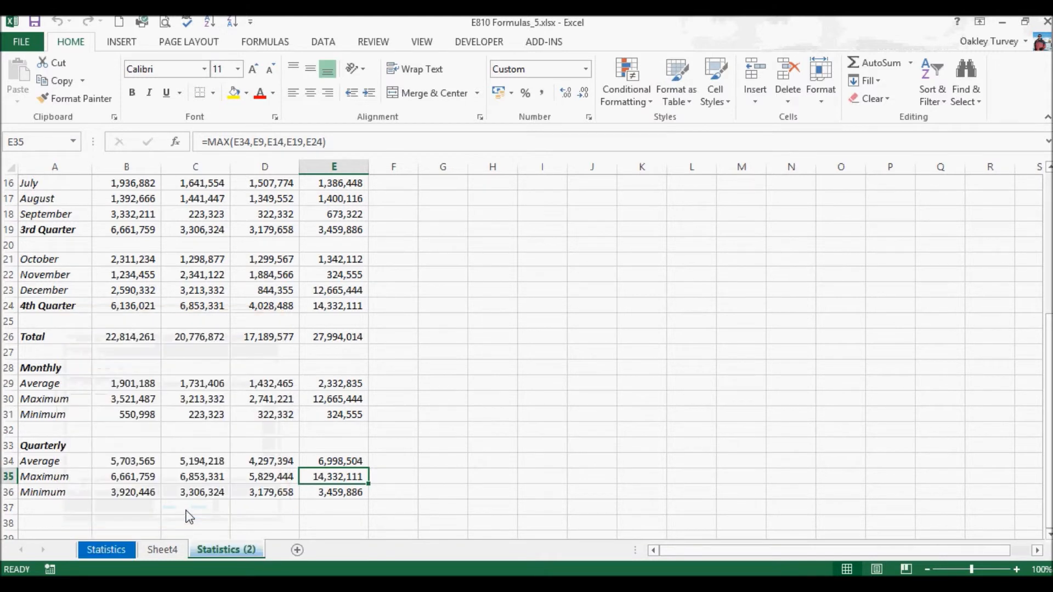
- Move the Statistics (2) sheet out of this workbook into a new book
{"action": "right_click", "coordinate": [219, 551]}
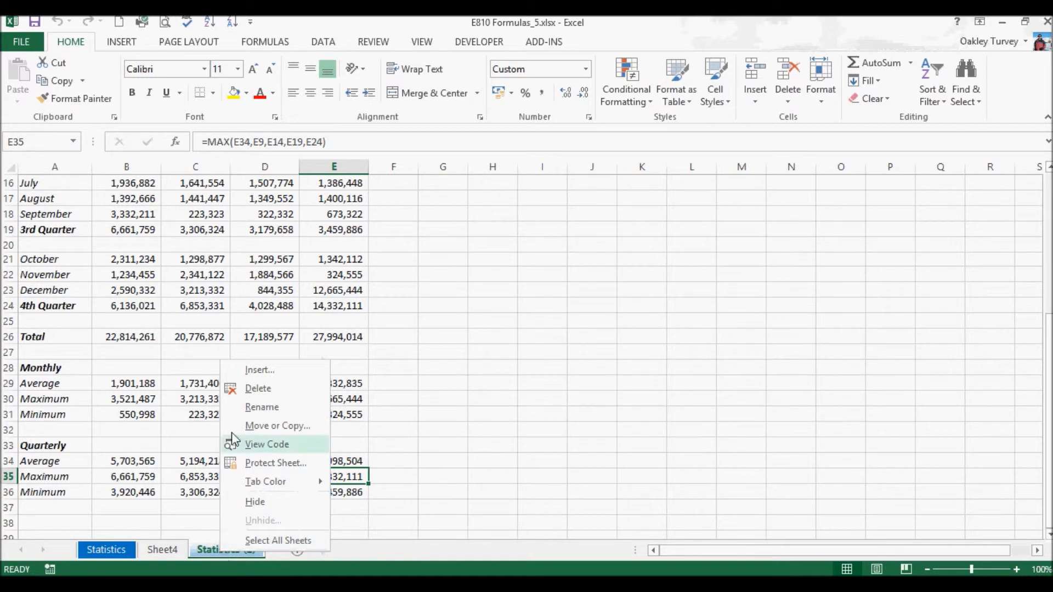
{"action": "left_click", "coordinate": [267, 425]}
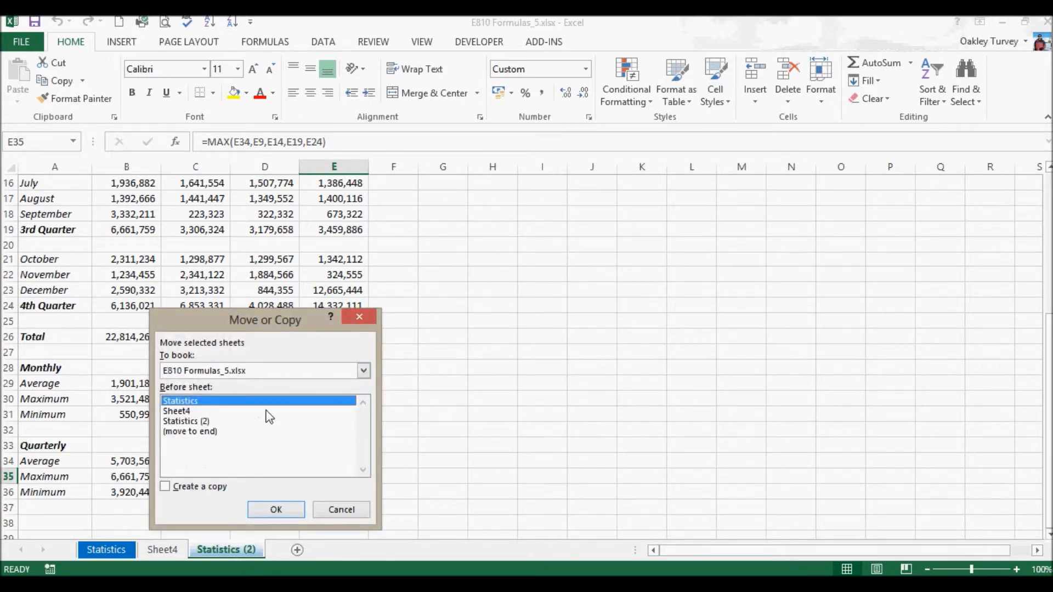
{"action": "left_click", "coordinate": [363, 373]}
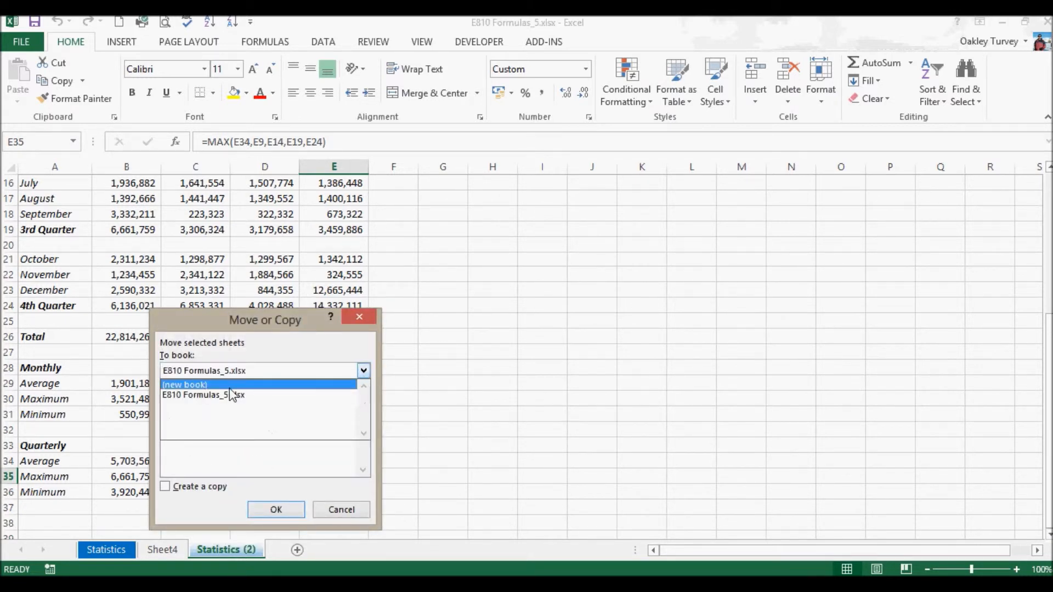
{"action": "left_click", "coordinate": [229, 386]}
{"action": "left_click", "coordinate": [364, 370]}
{"action": "left_click", "coordinate": [196, 386]}
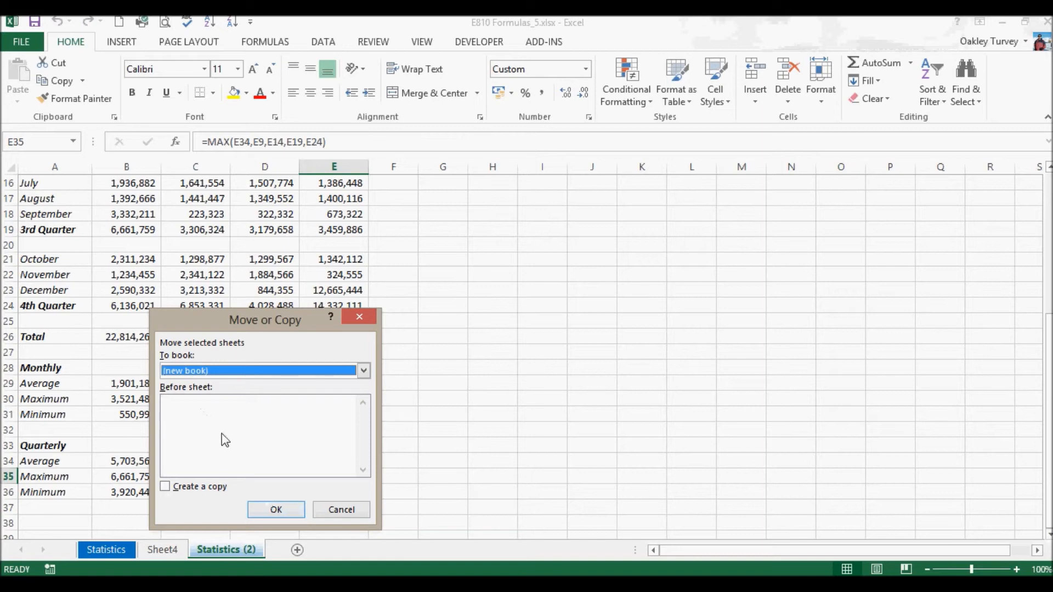
{"action": "left_click", "coordinate": [278, 509]}
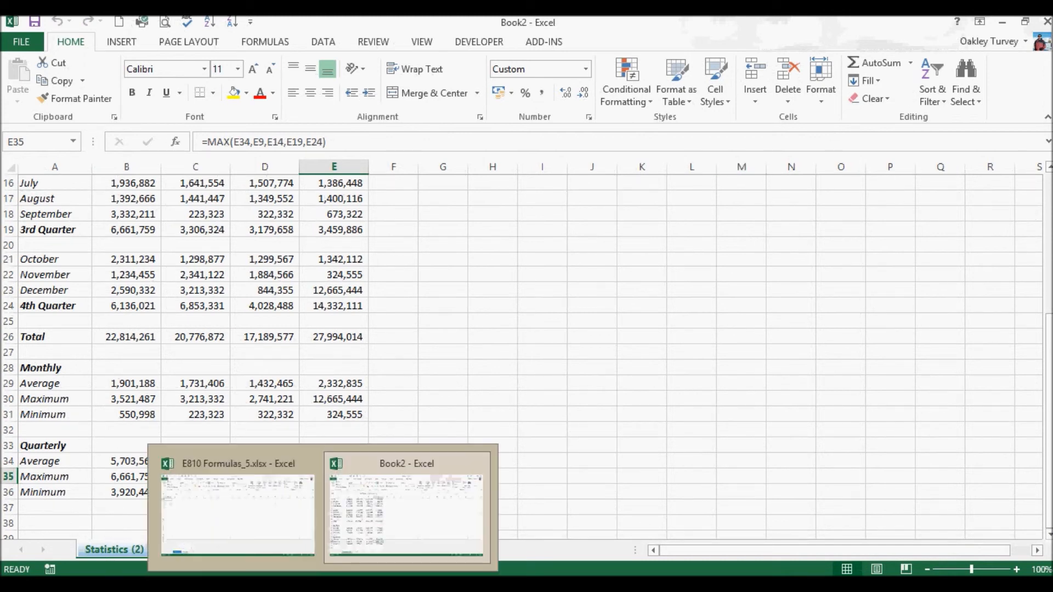
- Switch back to the E810 Formulas_5.xlsx workbook window and minimize it
{"action": "left_click", "coordinate": [281, 533]}
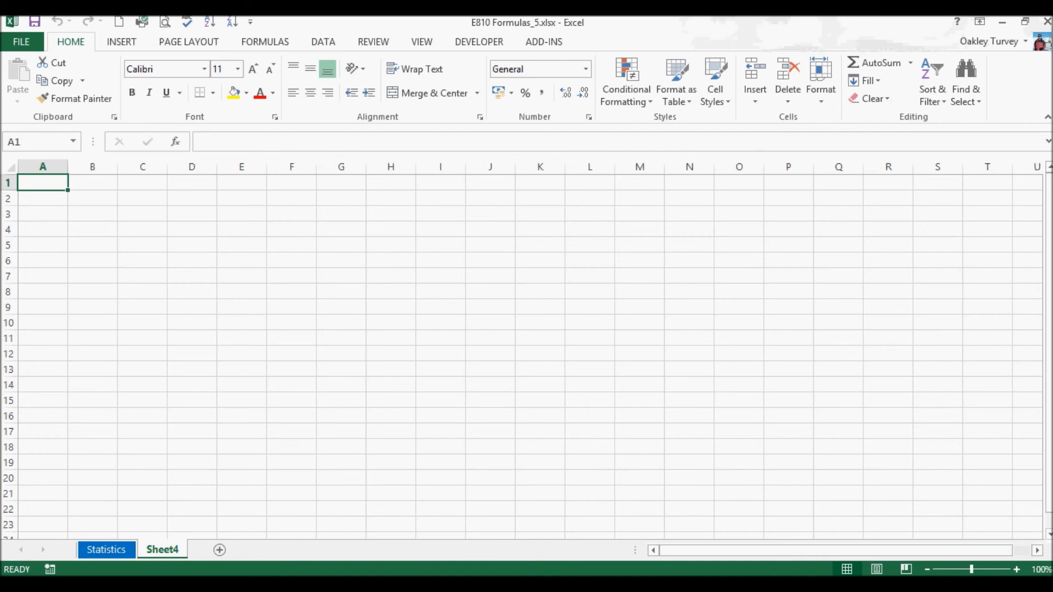
{"action": "left_click", "coordinate": [1008, 27]}
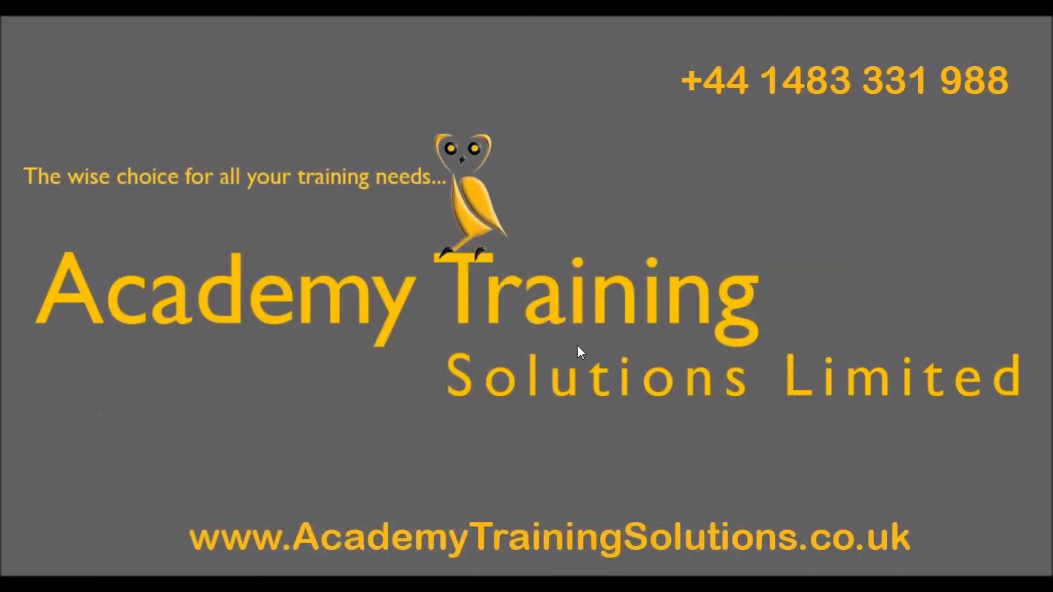